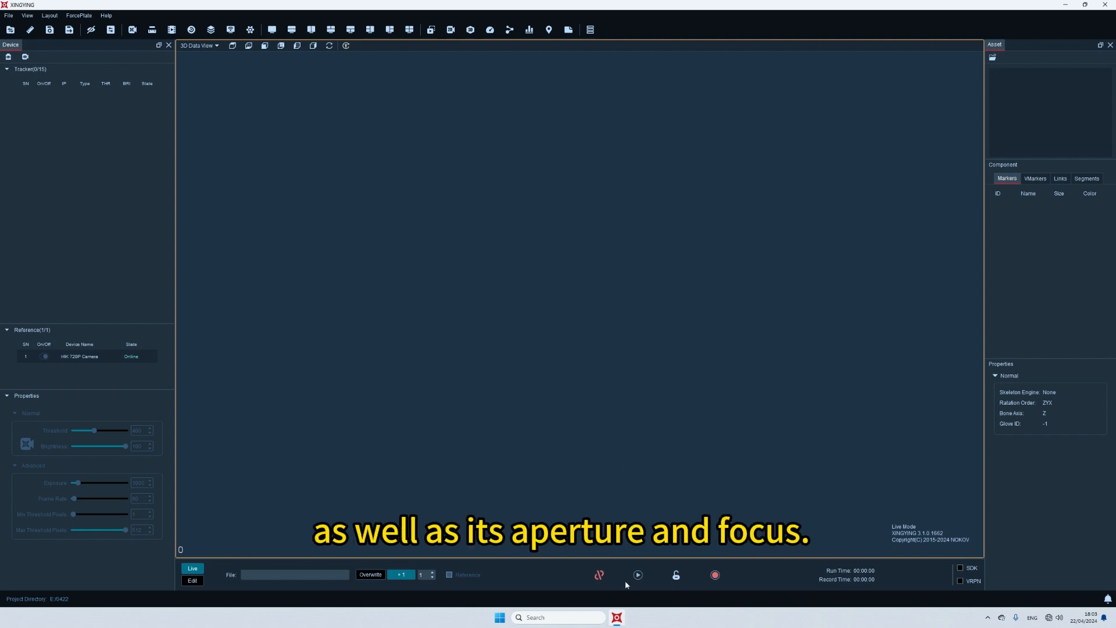
Step: Connect the motion capture cameras, start live playback and inspect the origin in the 3D data view
{"action": "left_click", "coordinate": [598, 575]}
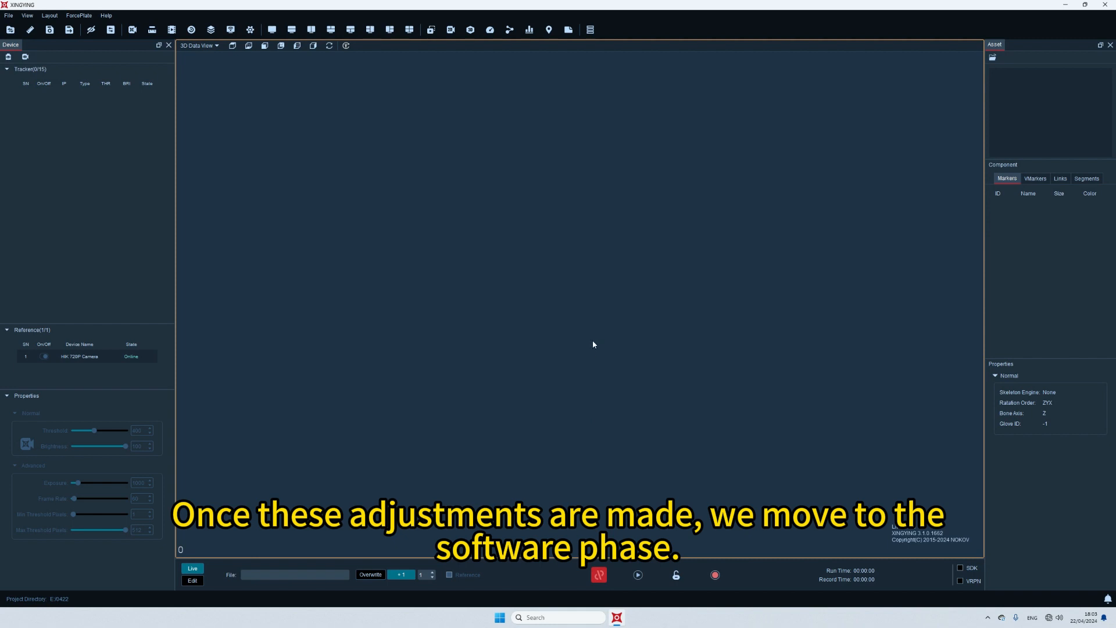
{"action": "left_click", "coordinate": [638, 575]}
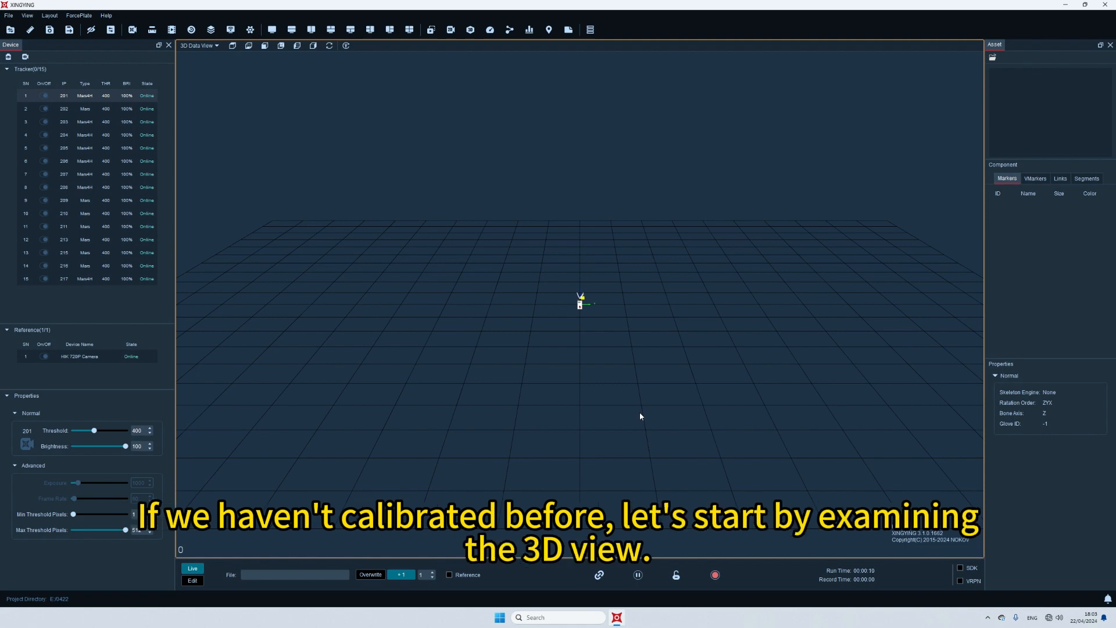
{"action": "left_click_drag", "start_coordinate": [574, 309], "coordinate": [597, 452]}
{"action": "scroll", "coordinate": [643, 423], "scroll_direction": "down", "scroll_amount": 6}
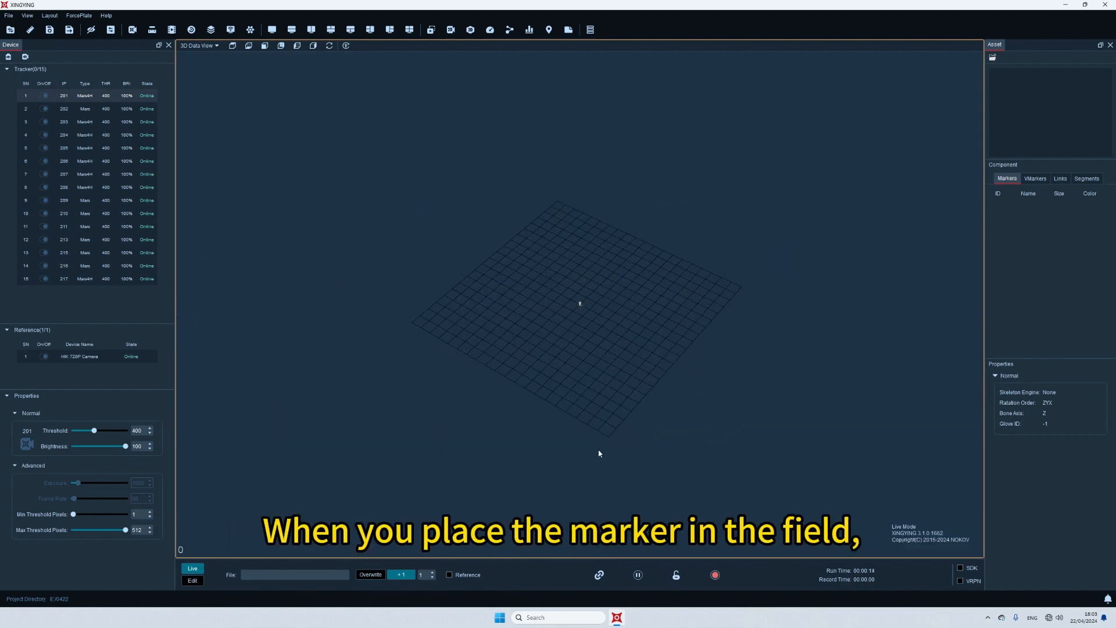
{"action": "scroll", "coordinate": [602, 433], "scroll_direction": "up", "scroll_amount": 8}
{"action": "scroll", "coordinate": [602, 435], "scroll_direction": "up", "scroll_amount": 5}
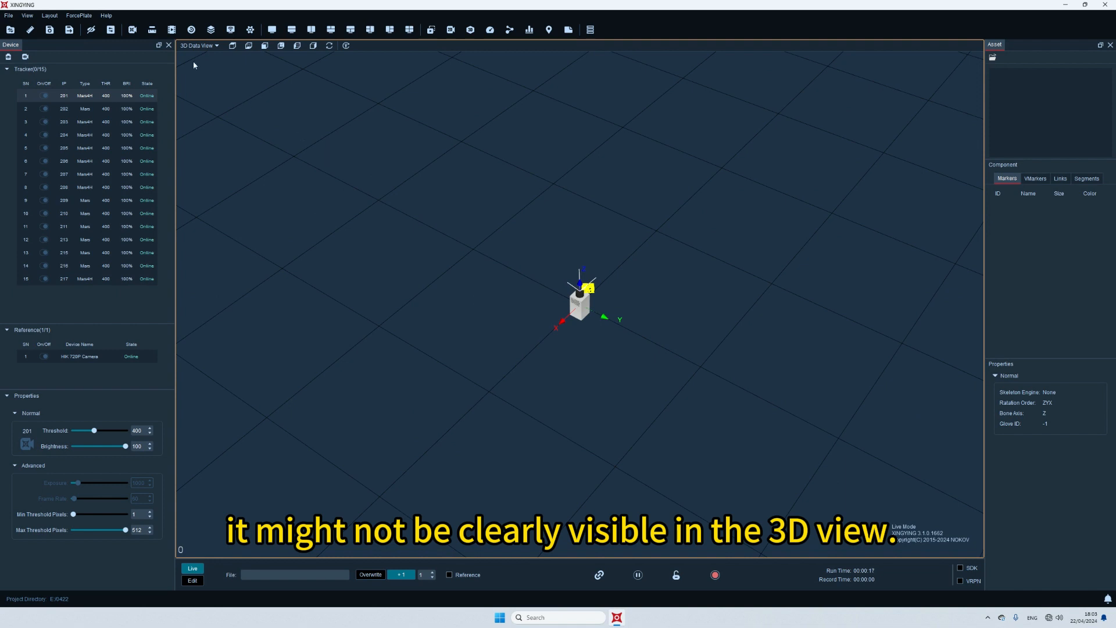
Step: Switch to the 2D camera view and select all trackers so every camera's image is shown
{"action": "left_click", "coordinate": [200, 46]}
{"action": "left_click", "coordinate": [208, 68]}
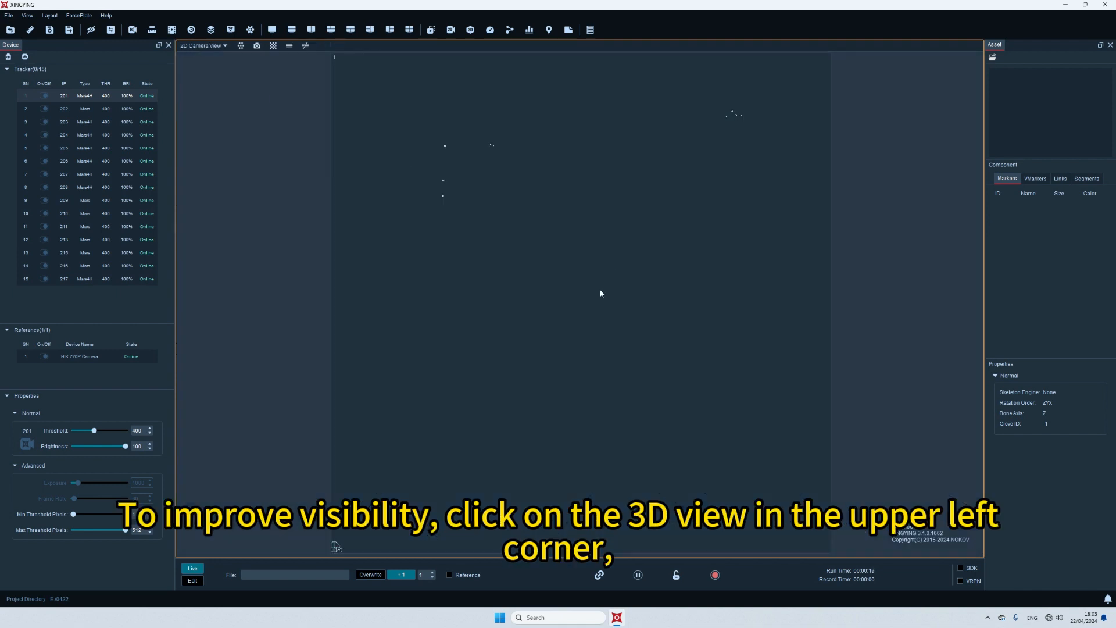
{"action": "key", "text": "ctrl+a"}
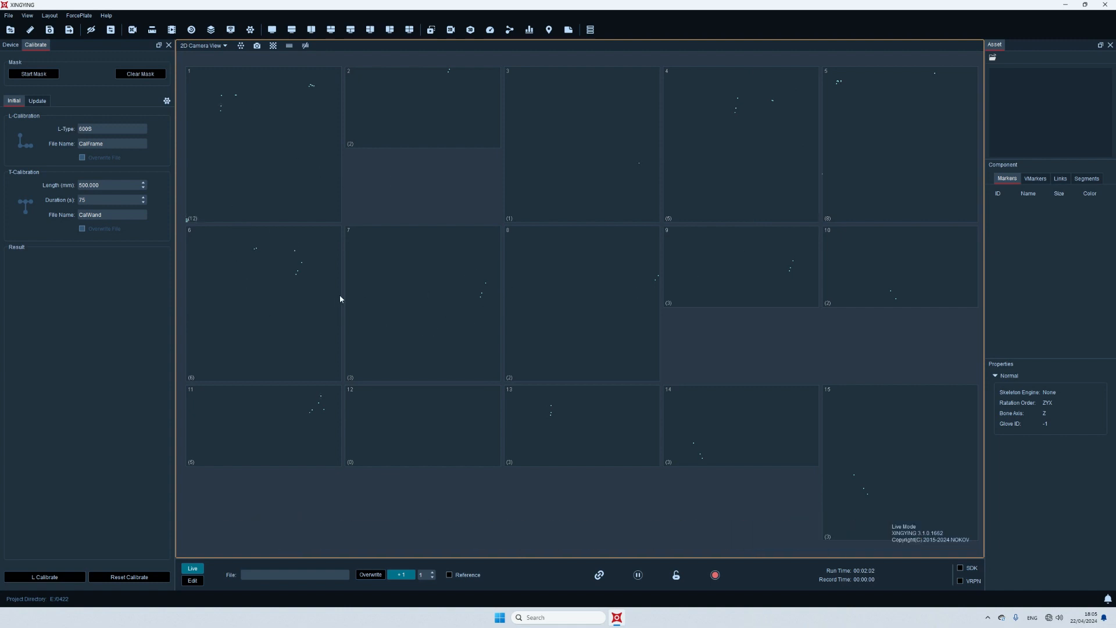
Step: Show the grayscale image of camera 6 and enlarge it to examine its reflections
{"action": "right_click", "coordinate": [306, 296]}
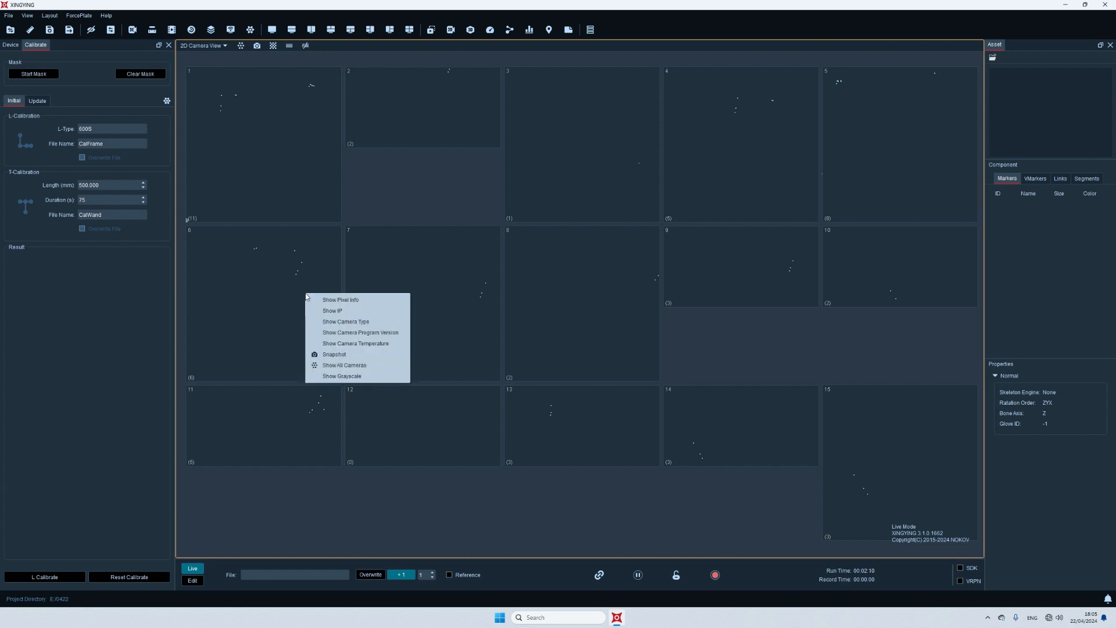
{"action": "left_click", "coordinate": [333, 376]}
{"action": "left_click", "coordinate": [268, 274]}
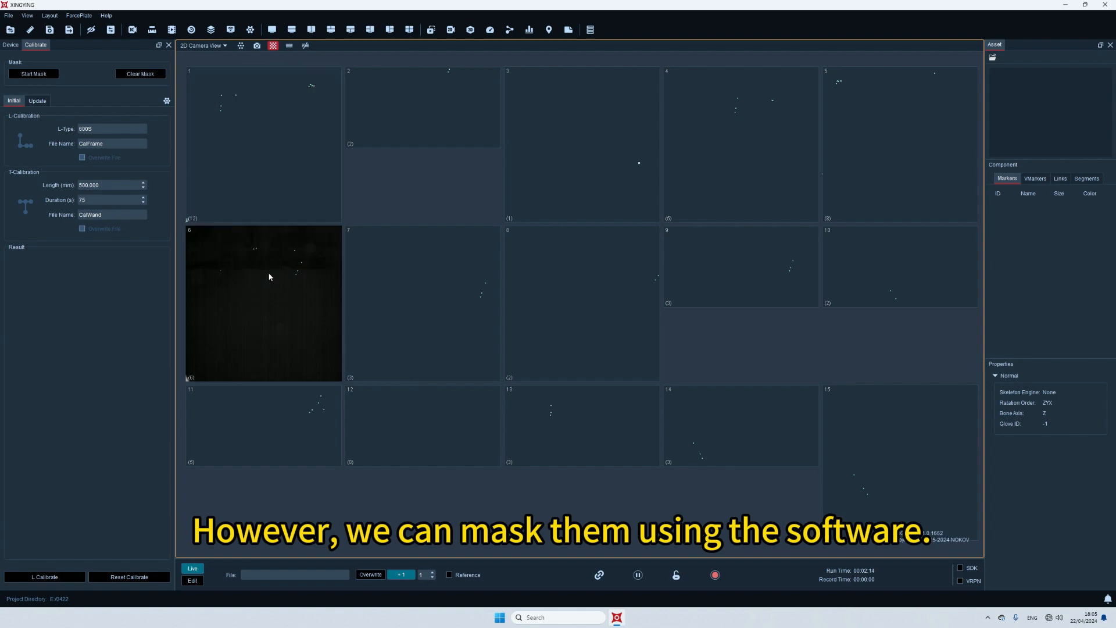
{"action": "double_click", "coordinate": [269, 277]}
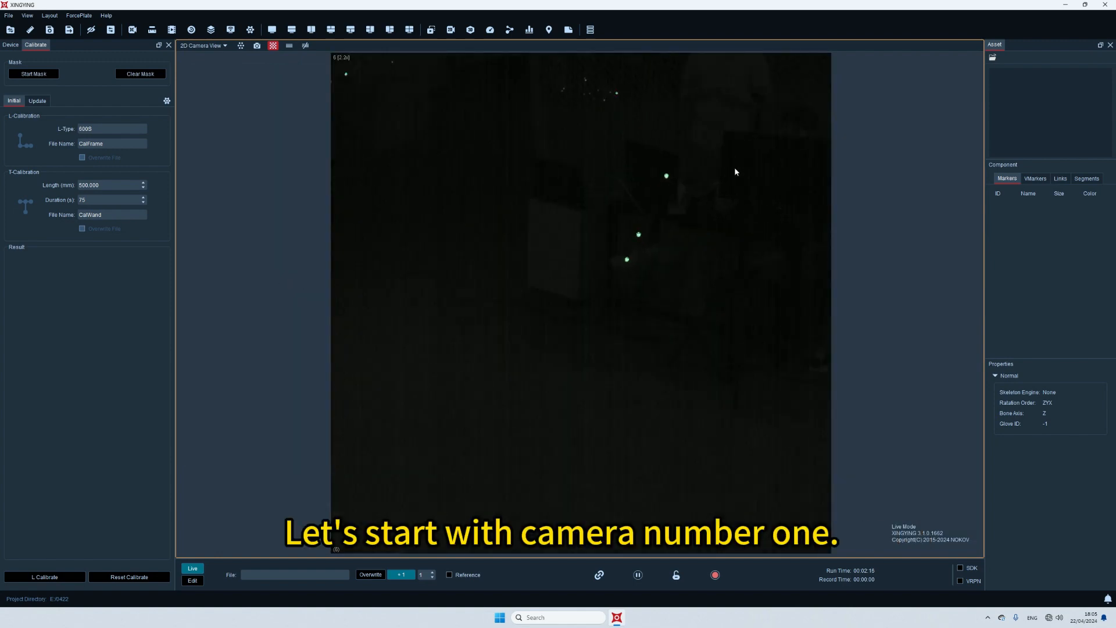
{"action": "scroll", "coordinate": [720, 167], "scroll_direction": "down", "scroll_amount": 3}
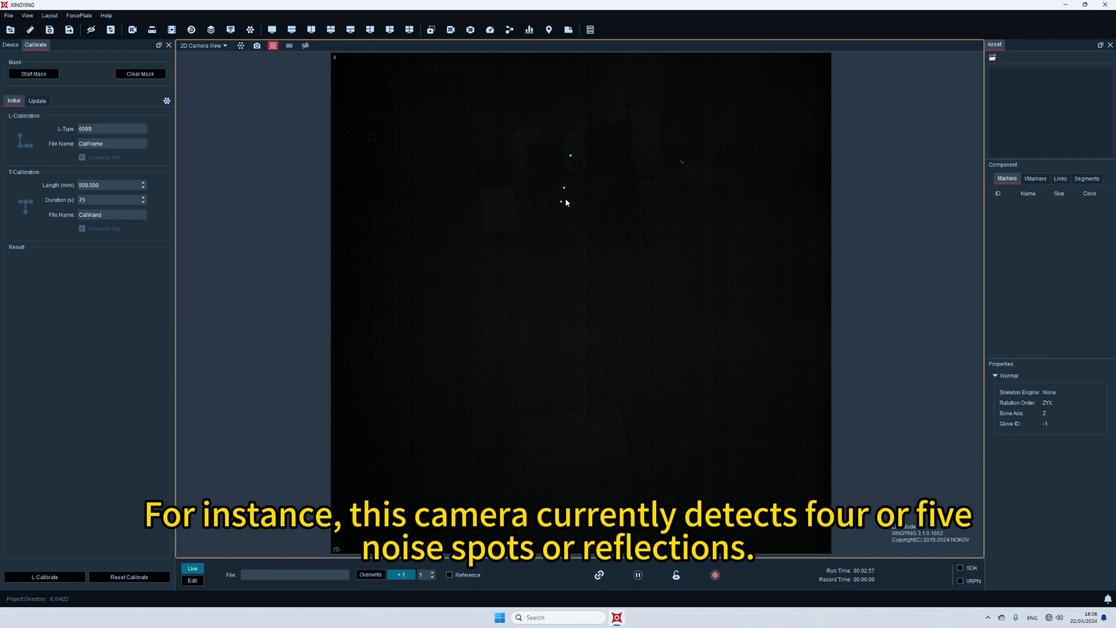
Step: Draw masks over the reflections in camera 4's image and over the spots near the upper edge of camera 5's image
{"action": "middle_click_drag", "start_coordinate": [557, 145], "coordinate": [584, 169]}
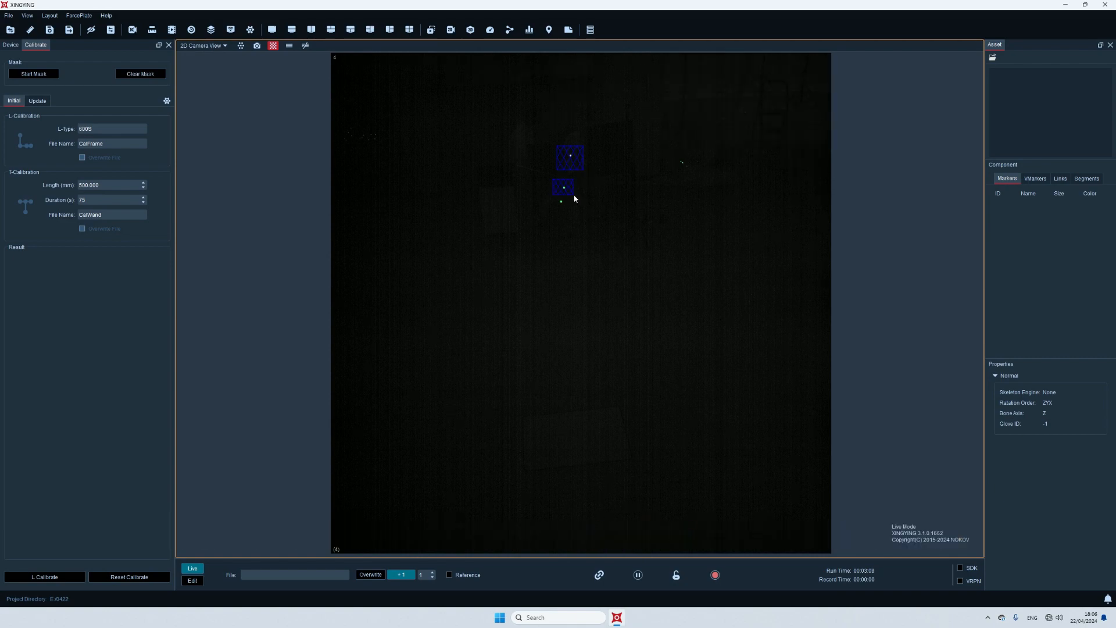
{"action": "left_click_drag", "start_coordinate": [552, 197], "coordinate": [574, 214]}
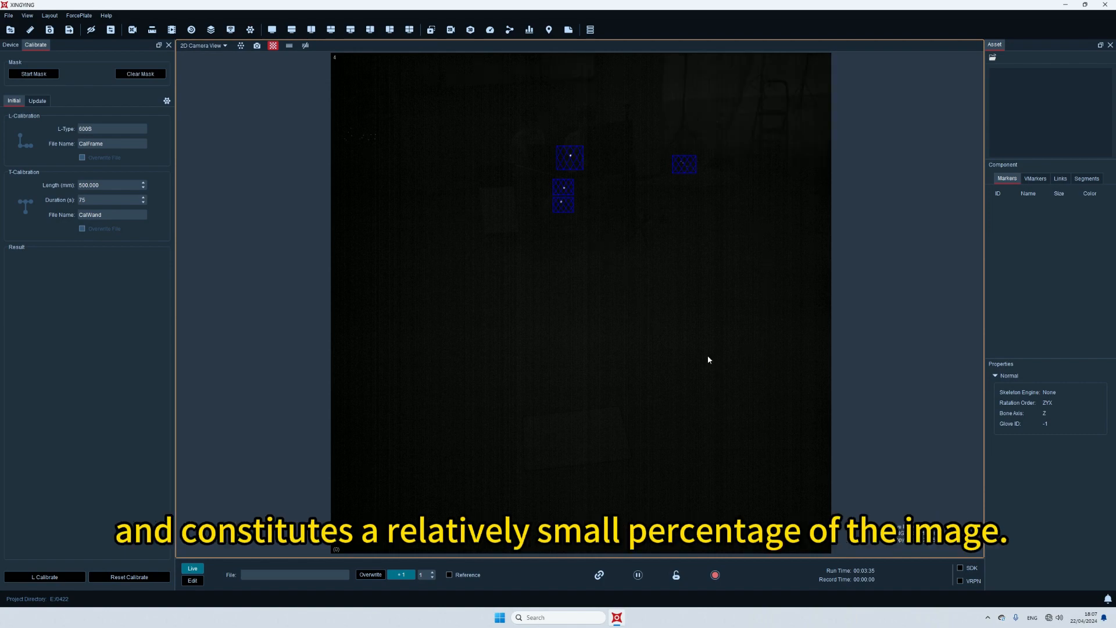
{"action": "double_click", "coordinate": [749, 351]}
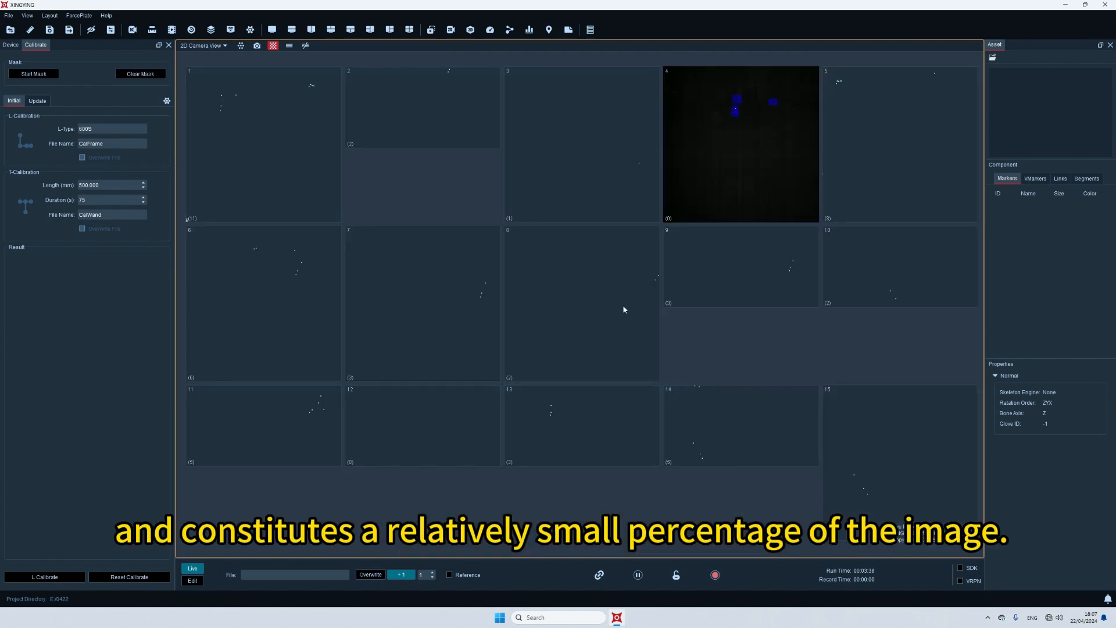
{"action": "double_click", "coordinate": [889, 144]}
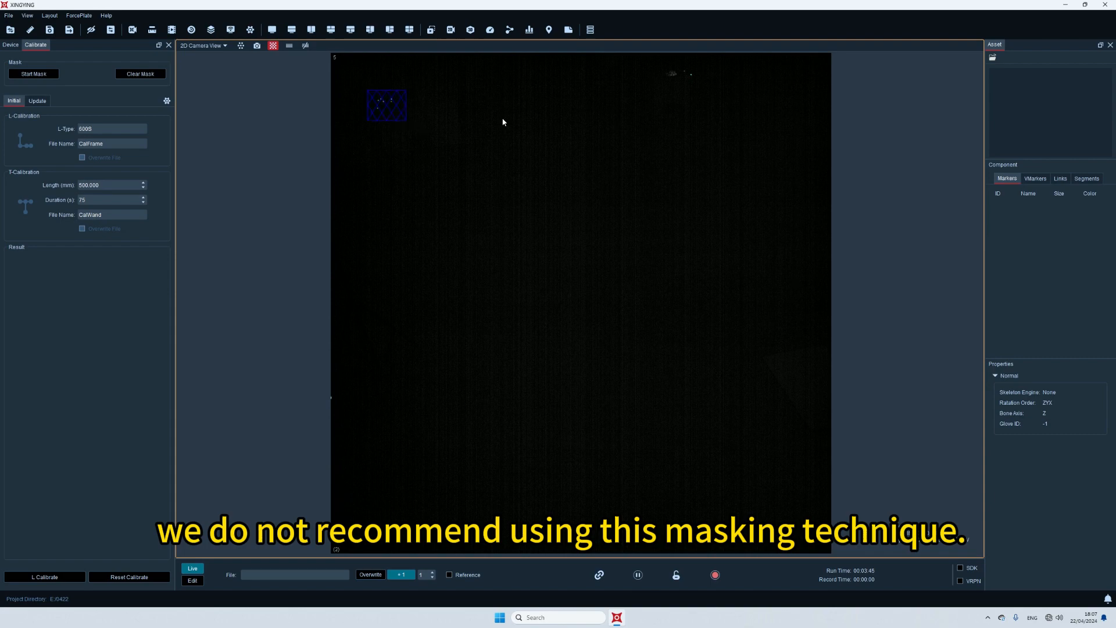
{"action": "left_click_drag", "start_coordinate": [662, 63], "coordinate": [675, 73]}
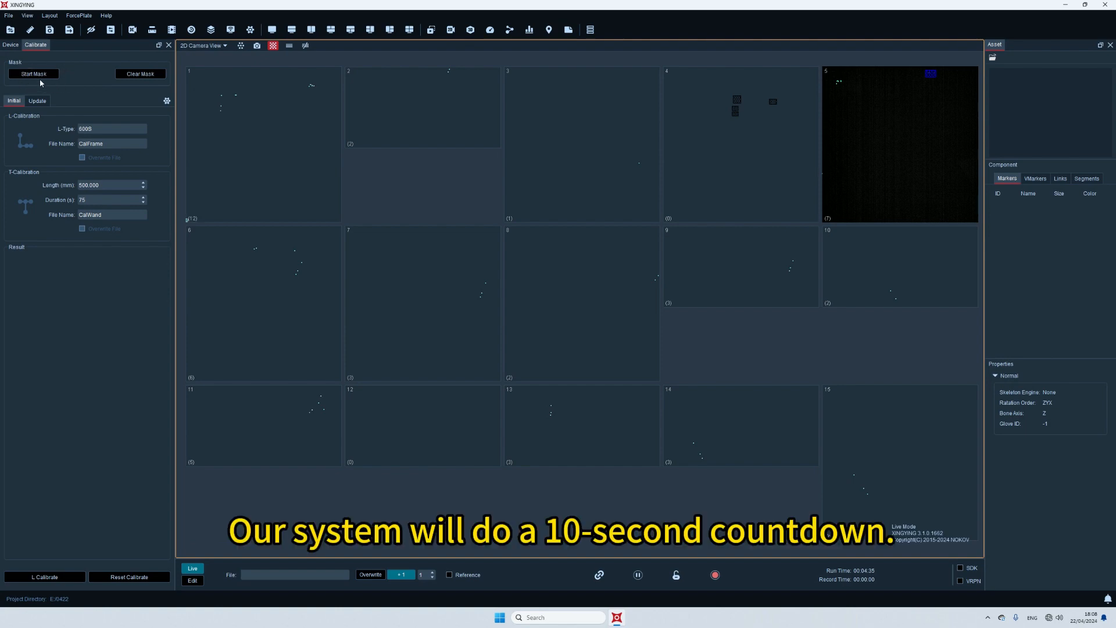
Step: Automatically mask the remaining noise spots on all cameras, stop masking, and turn off grayscale for camera 5
{"action": "left_click", "coordinate": [38, 75]}
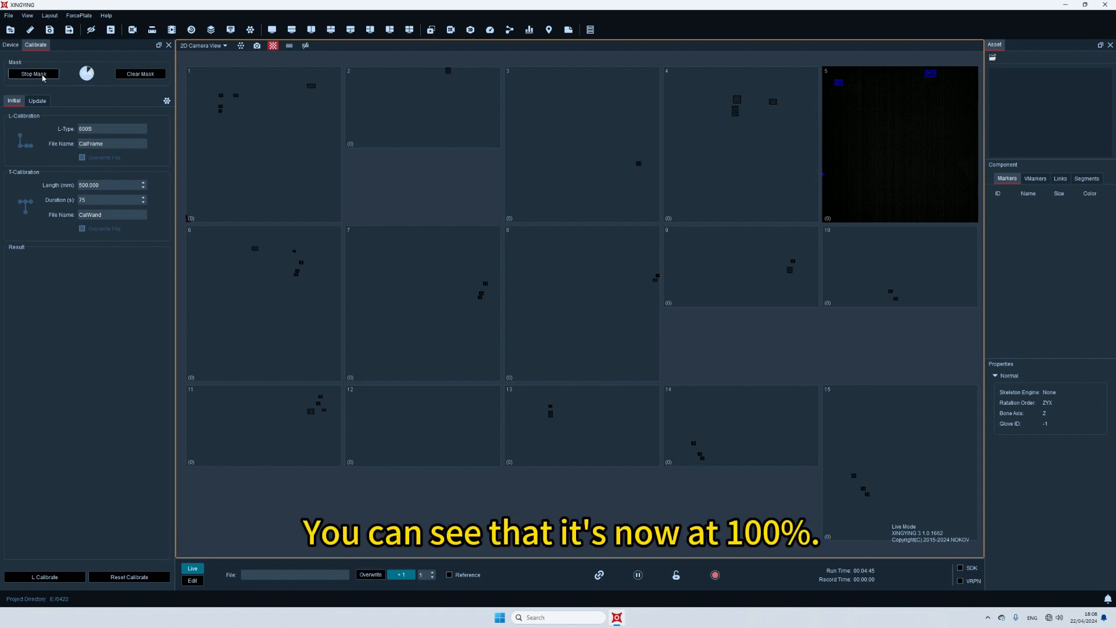
{"action": "left_click", "coordinate": [34, 74]}
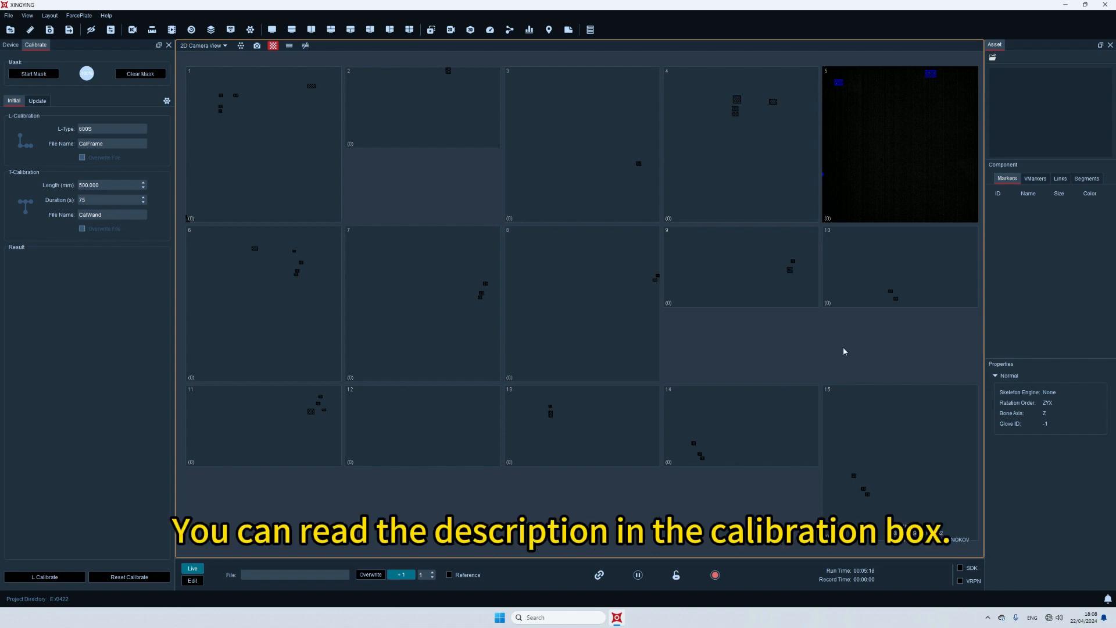
{"action": "right_click", "coordinate": [910, 183]}
{"action": "left_click", "coordinate": [935, 269]}
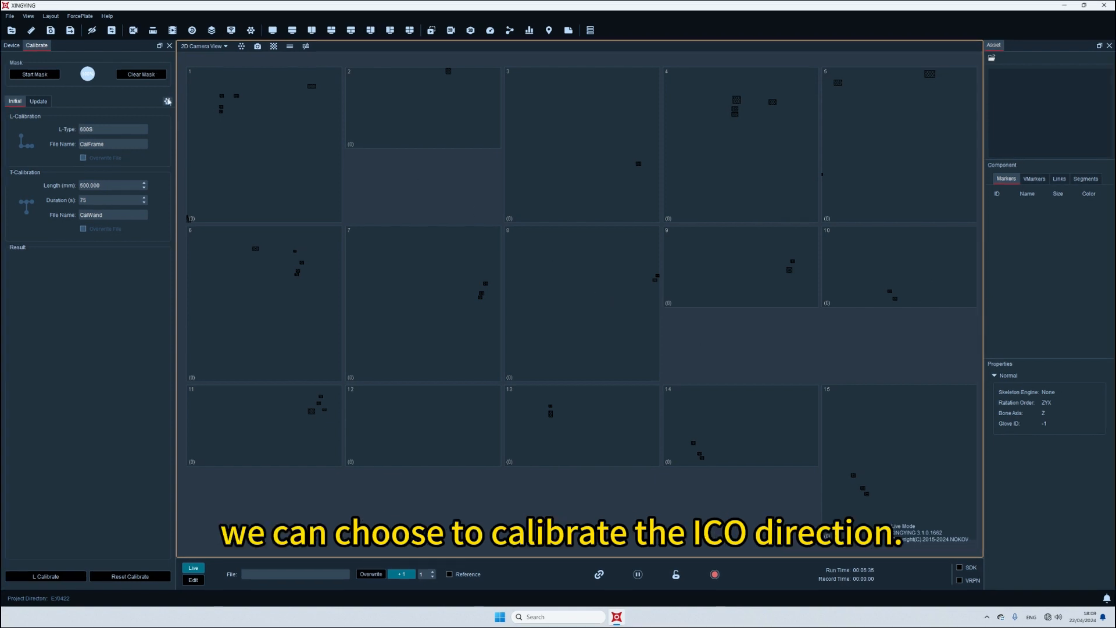
Step: Set the Up Axis to Y in the calibration frame settings
{"action": "left_click", "coordinate": [168, 101]}
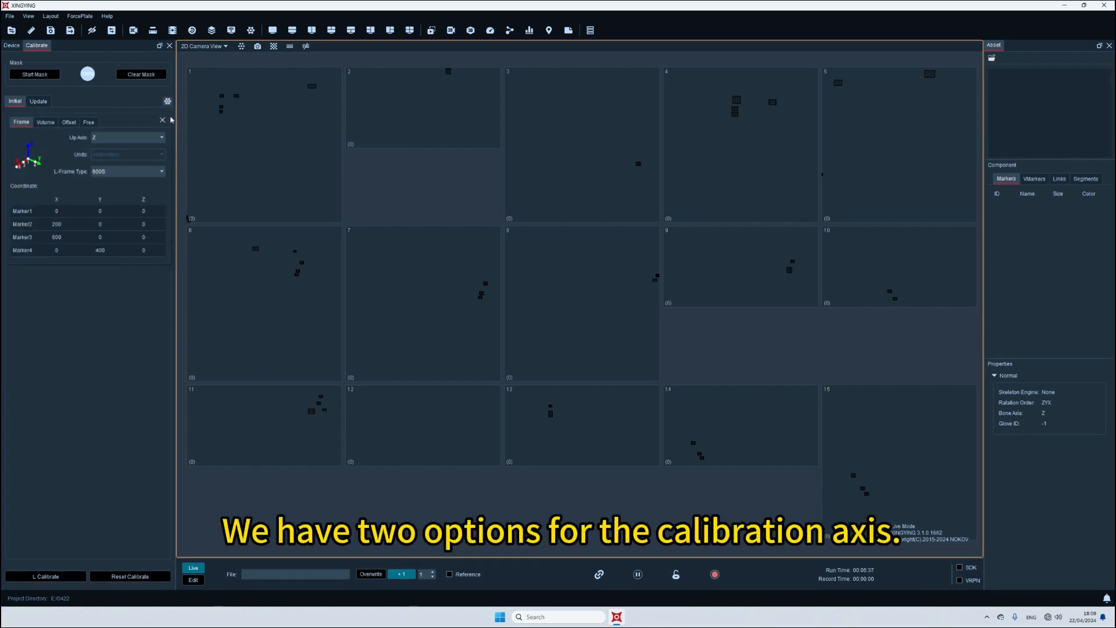
{"action": "left_click", "coordinate": [161, 139]}
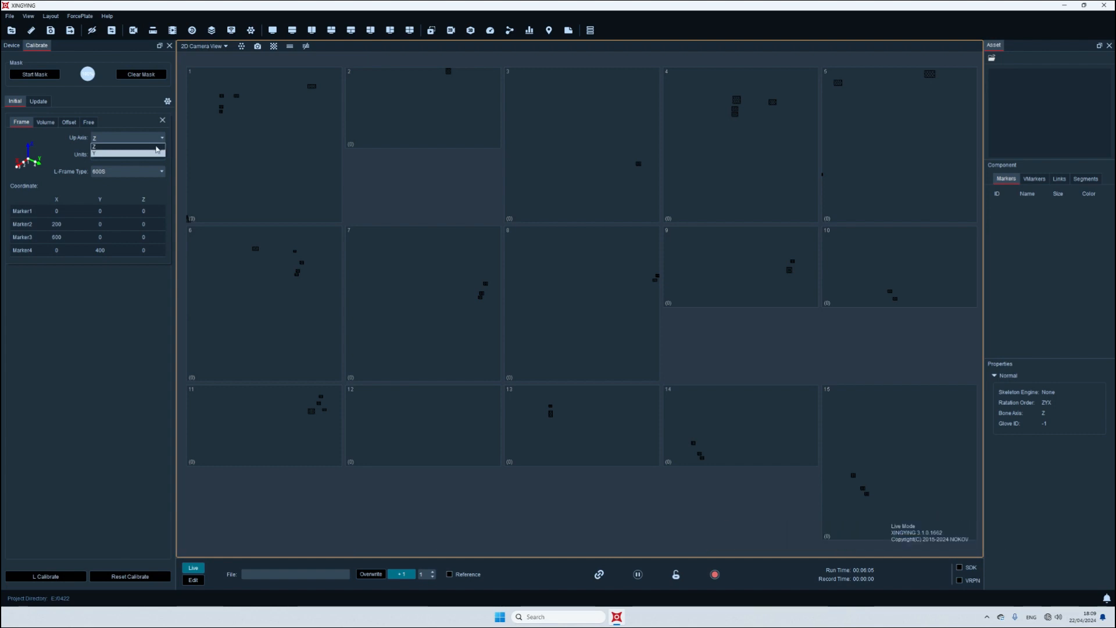
{"action": "left_click", "coordinate": [123, 154]}
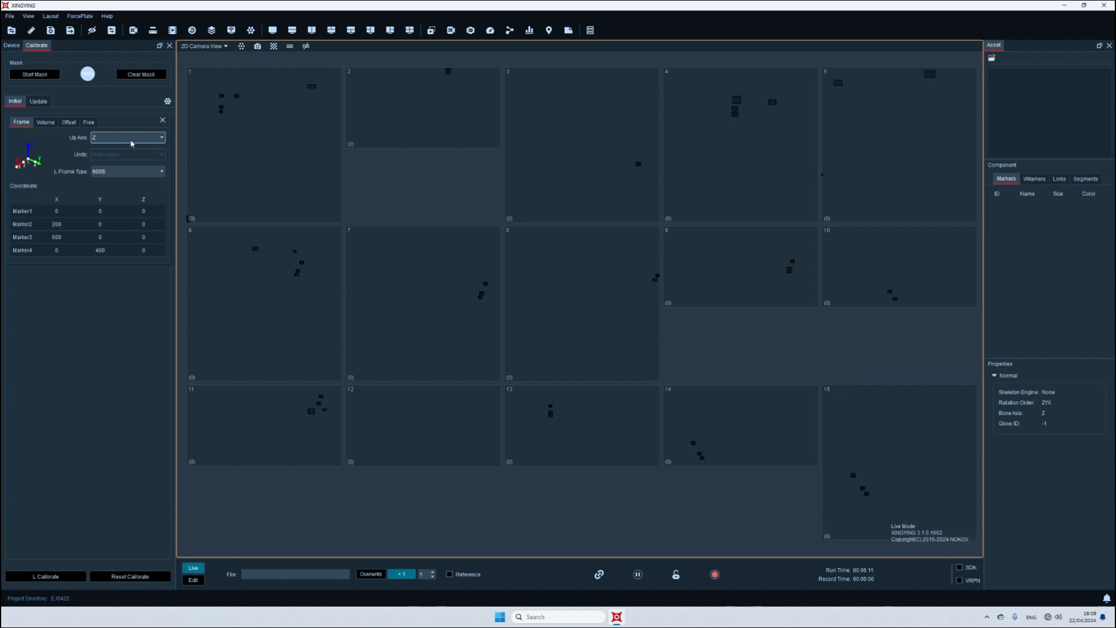
{"action": "left_click", "coordinate": [132, 139]}
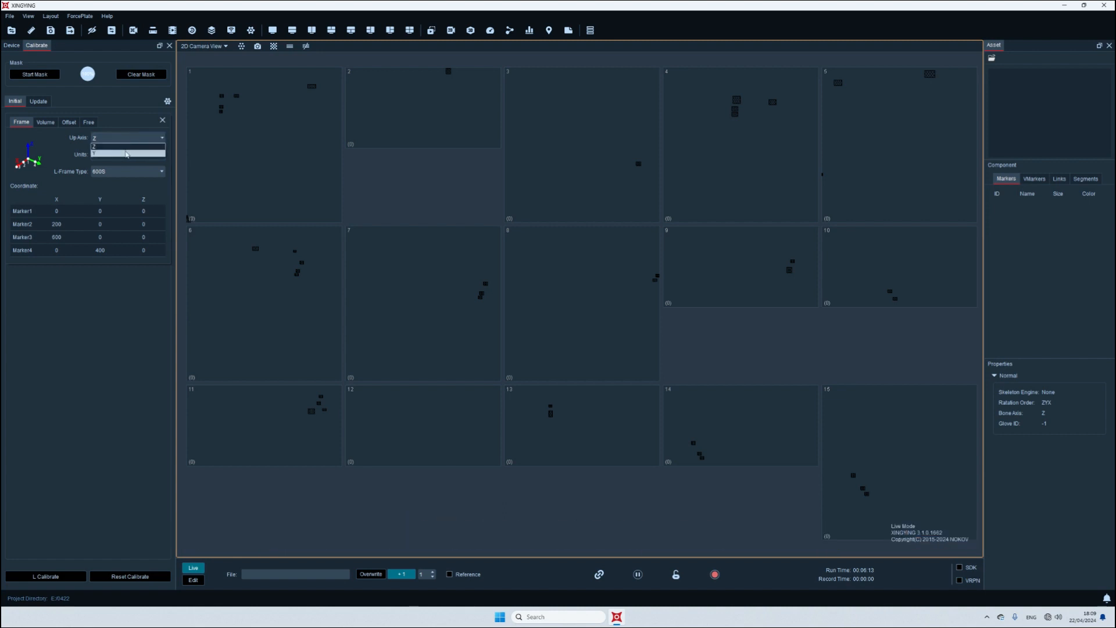
{"action": "left_click", "coordinate": [125, 154]}
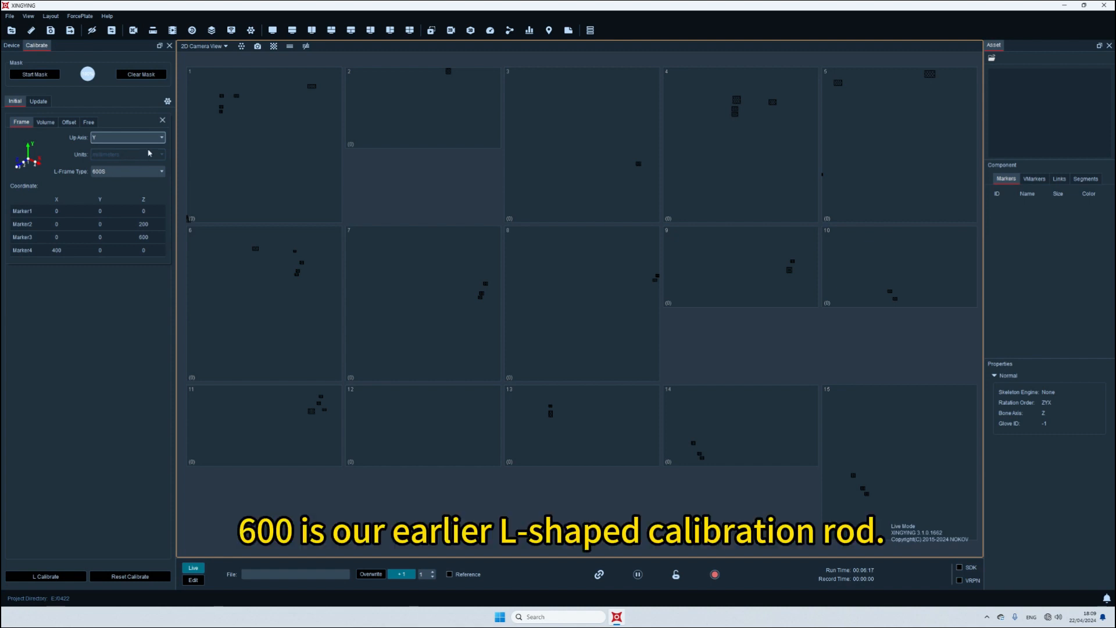
Step: Set the L-frame type to 600R for the L-shaped calibration rod
{"action": "left_click", "coordinate": [116, 171]}
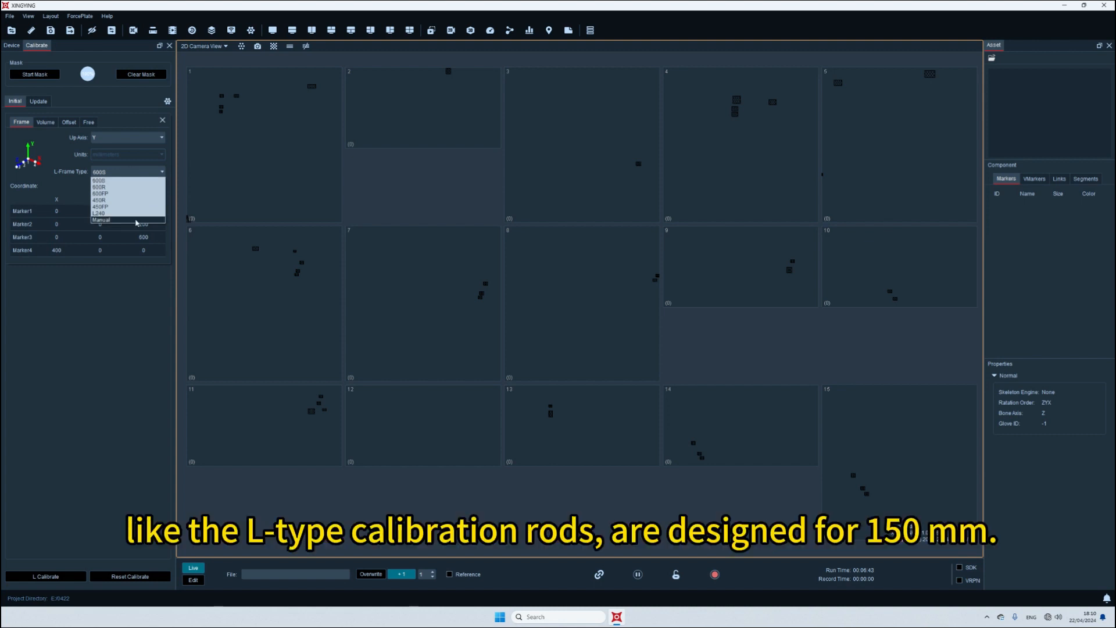
{"action": "left_click", "coordinate": [125, 187]}
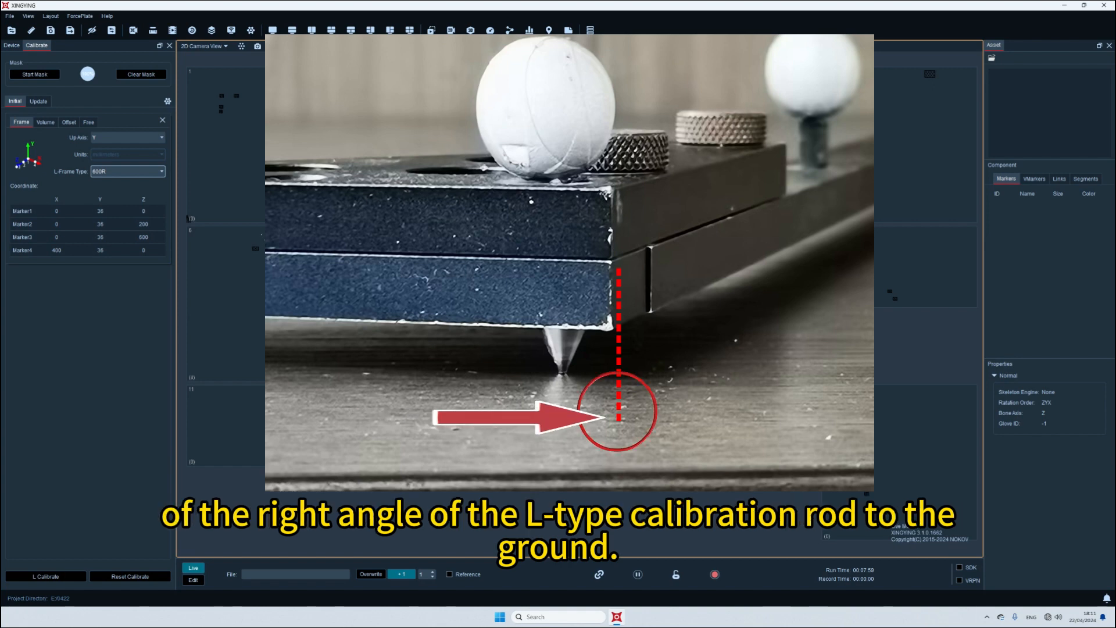
{"action": "left_click", "coordinate": [132, 171]}
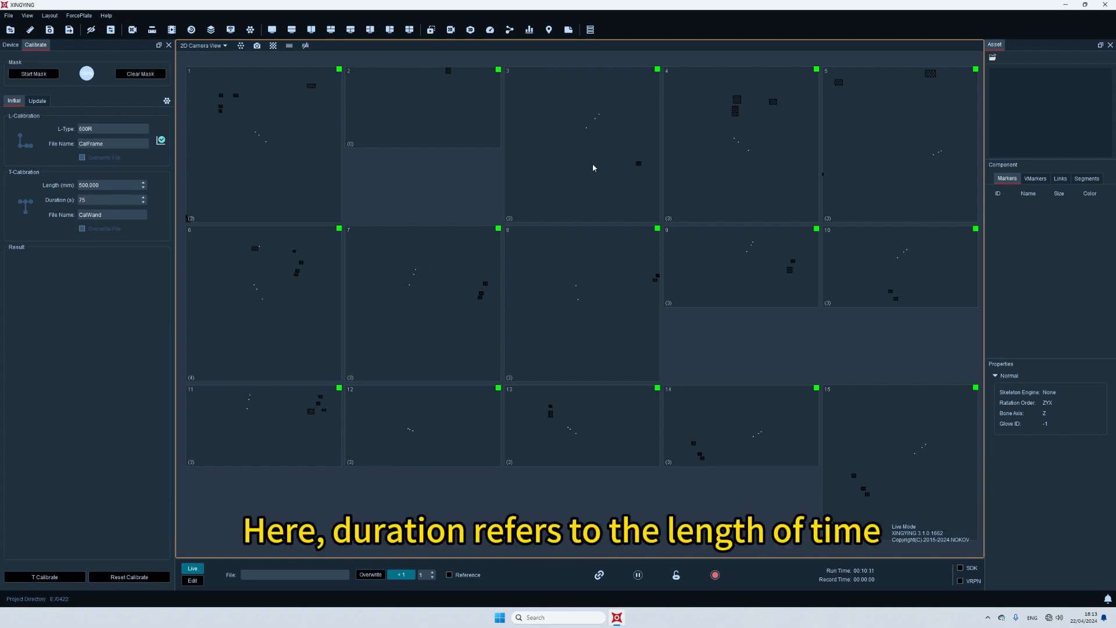
Step: Set the T-calibration wand length to 501.97 mm
{"action": "double_click", "coordinate": [96, 184]}
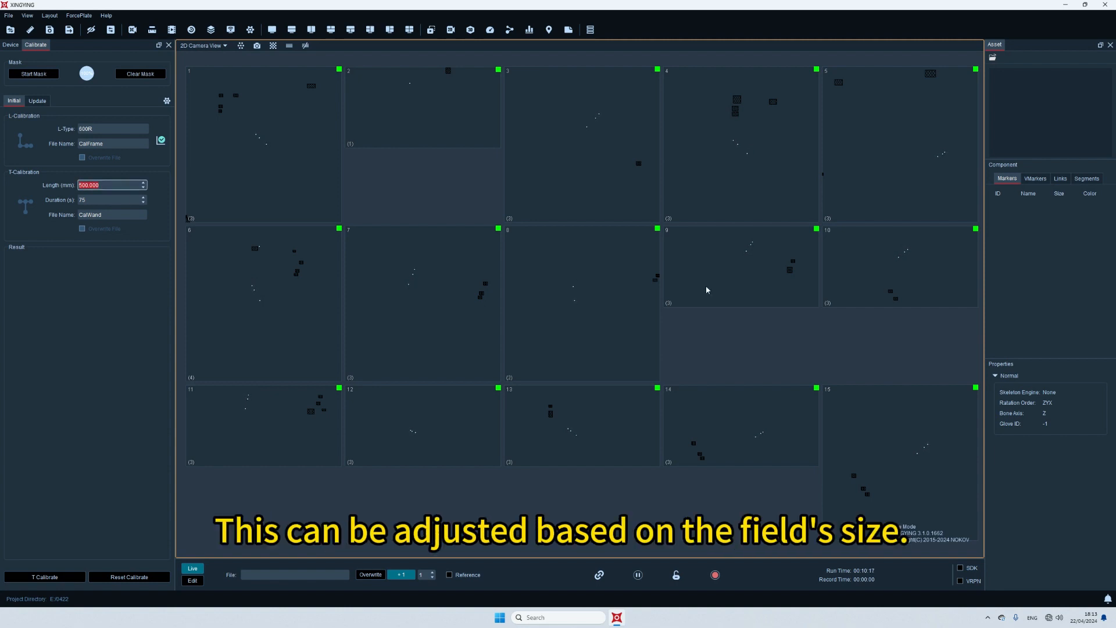
{"action": "type", "text": "501.97"}
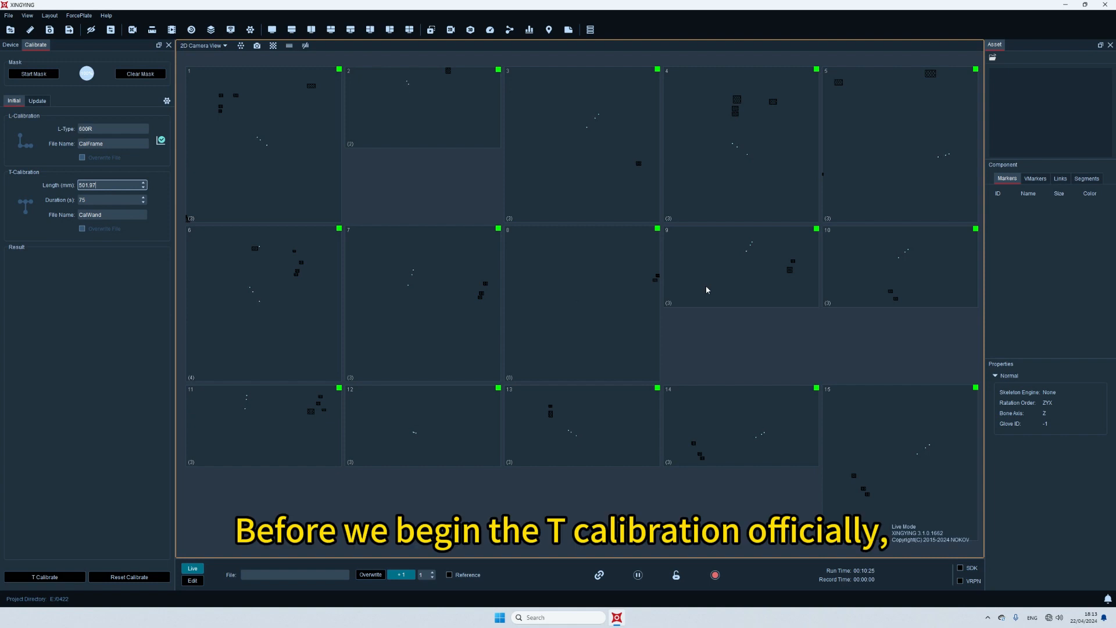
{"action": "left_click", "coordinate": [94, 200]}
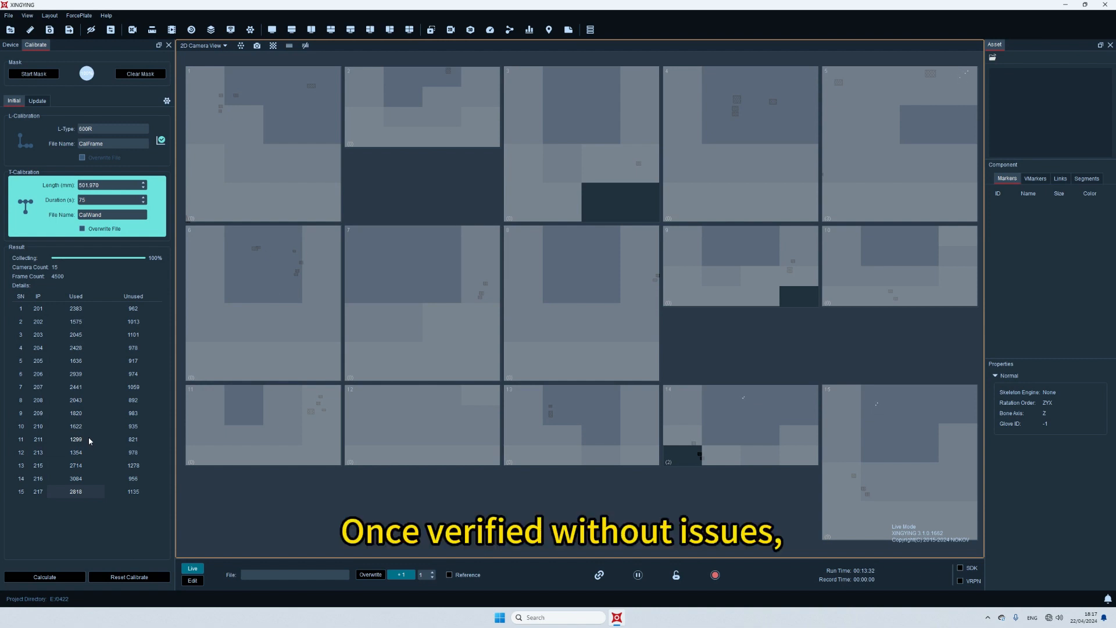
Step: Calculate the calibration from the collected wand data and save it as setup-1.cal in E:/0422
{"action": "left_click", "coordinate": [45, 578]}
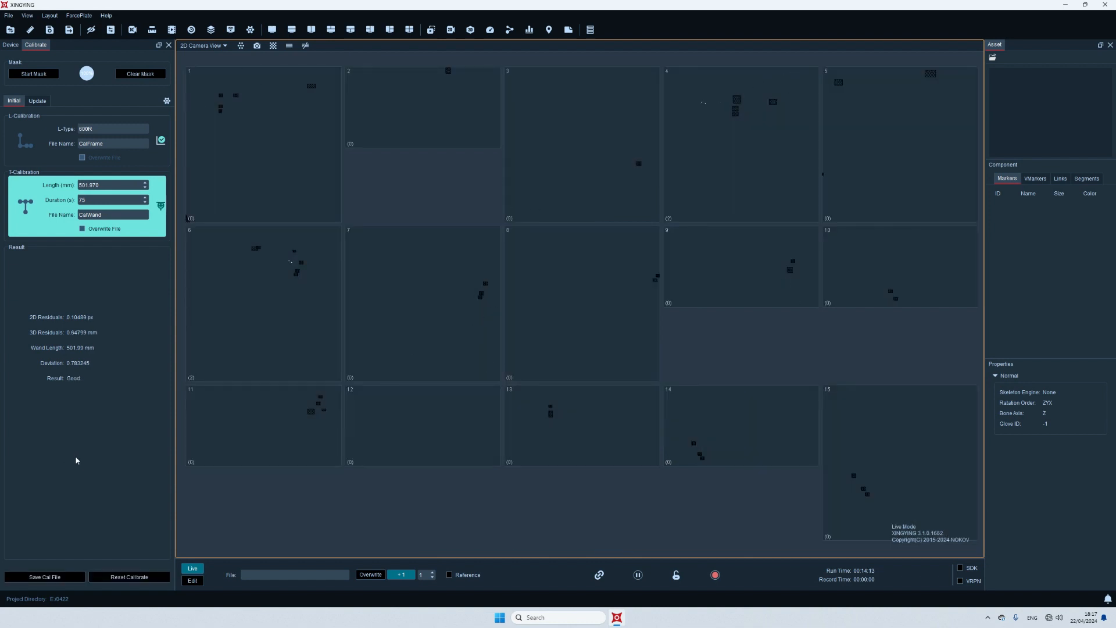
{"action": "left_click", "coordinate": [36, 577]}
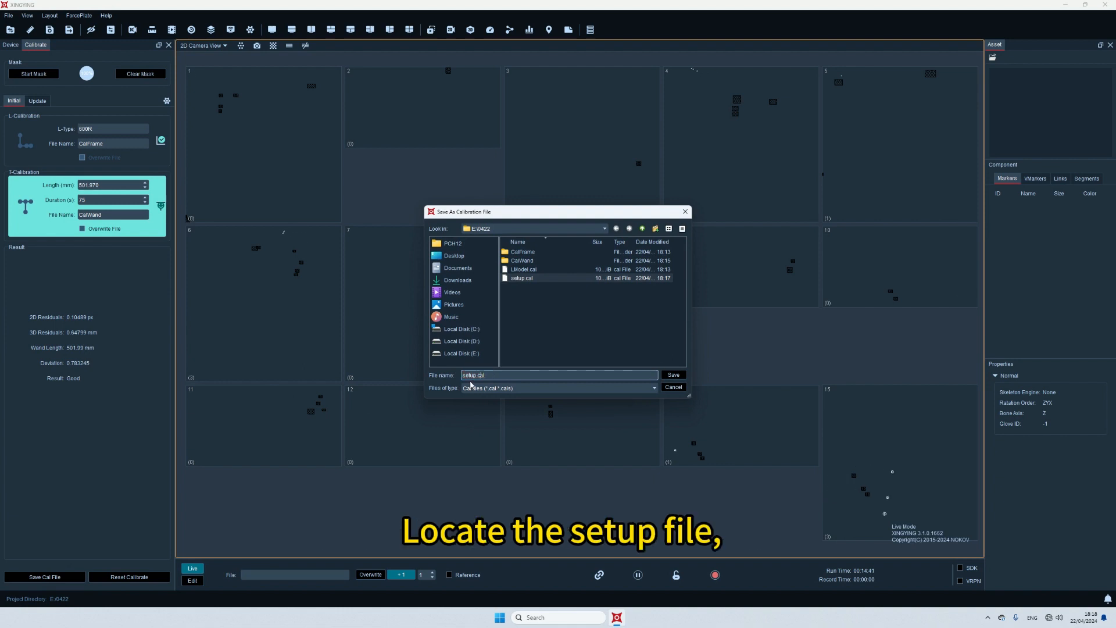
{"action": "type", "text": "-1"}
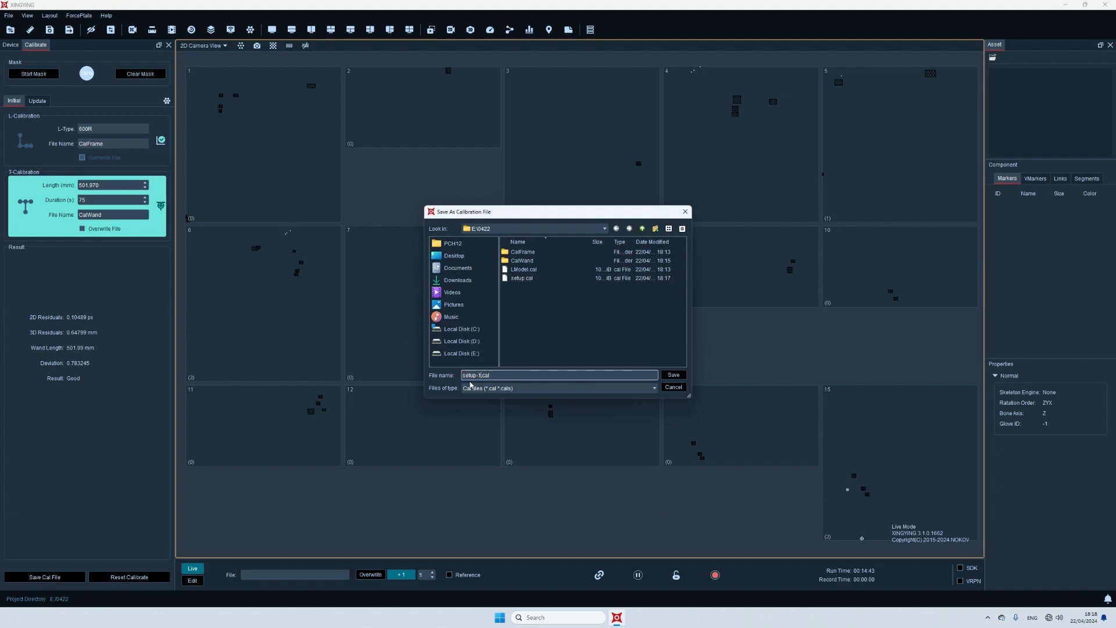
{"action": "left_click", "coordinate": [673, 374]}
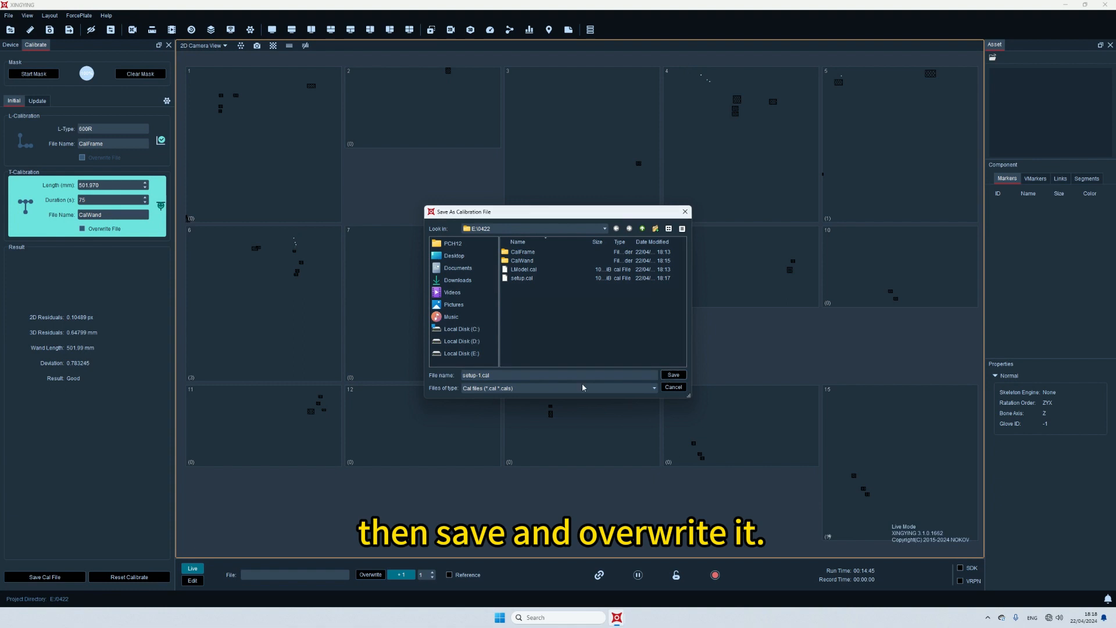
{"action": "left_click", "coordinate": [583, 313]}
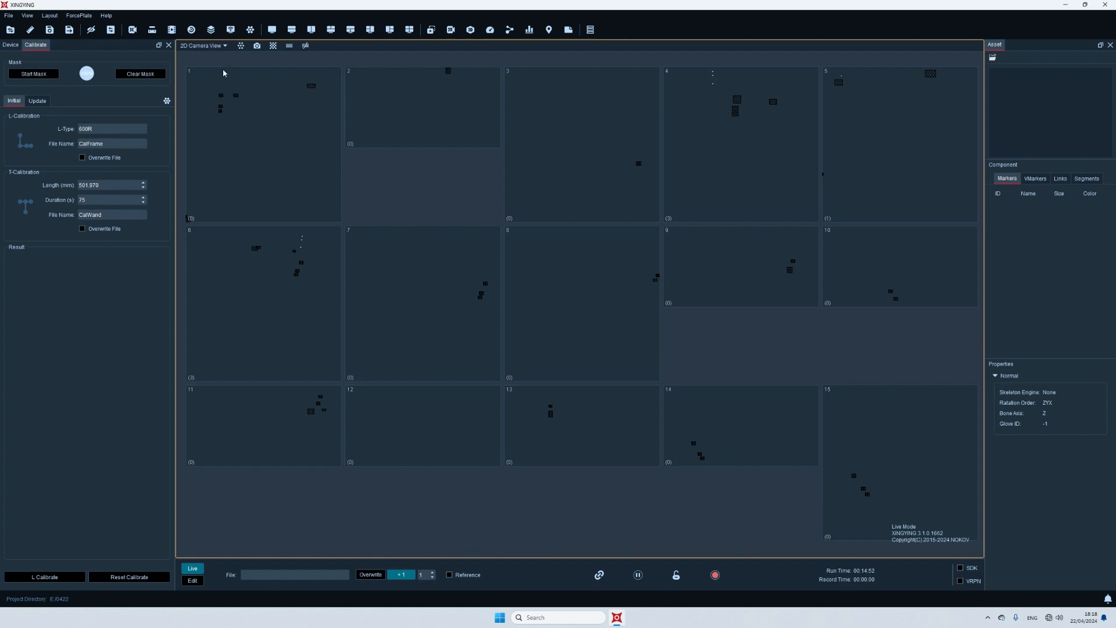
Step: Switch to the 3D data view and examine the calibrated camera positions from an angle
{"action": "left_click", "coordinate": [216, 48]}
{"action": "left_click", "coordinate": [217, 84]}
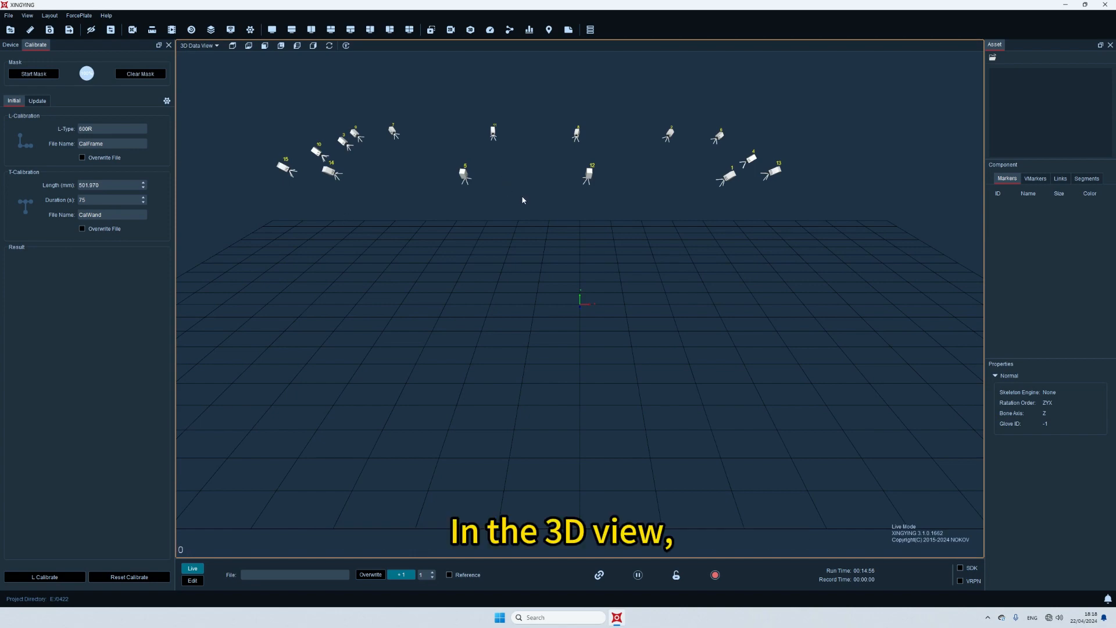
{"action": "left_click_drag", "start_coordinate": [601, 237], "coordinate": [610, 289]}
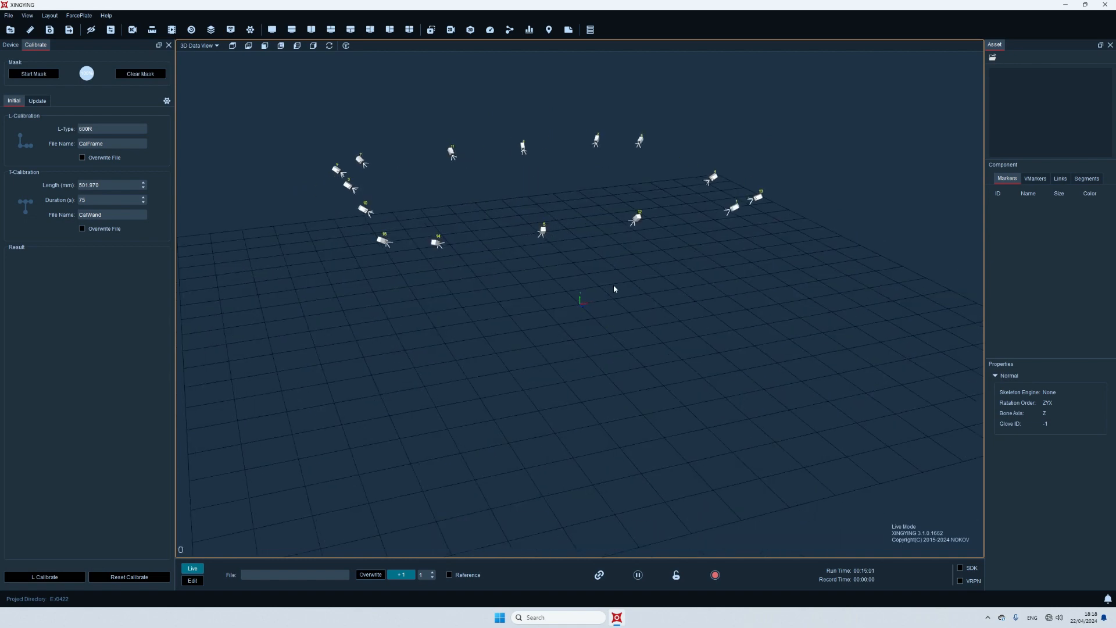